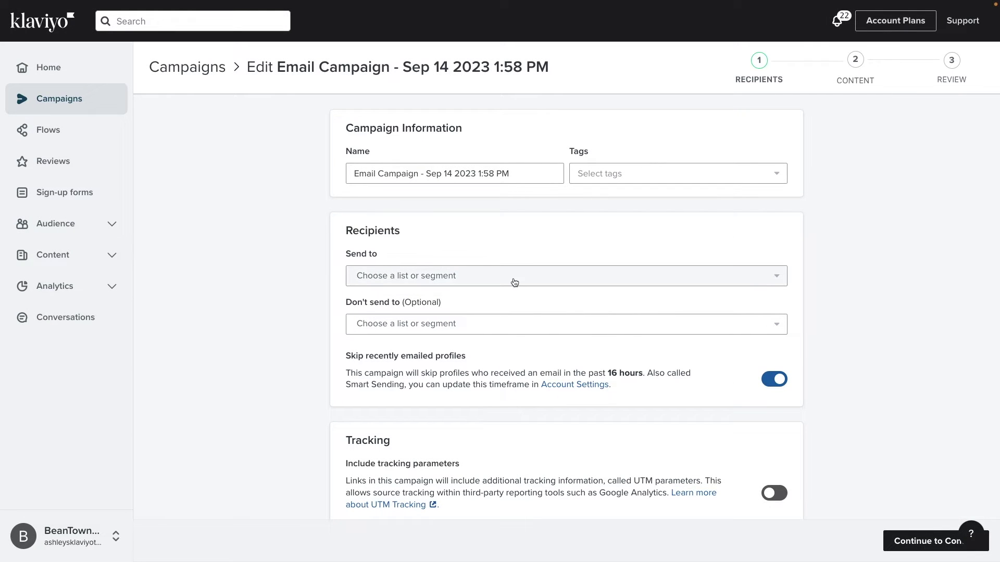
Step: Add the VIP segment as the email campaign's recipients
{"action": "left_click", "coordinate": [514, 283]}
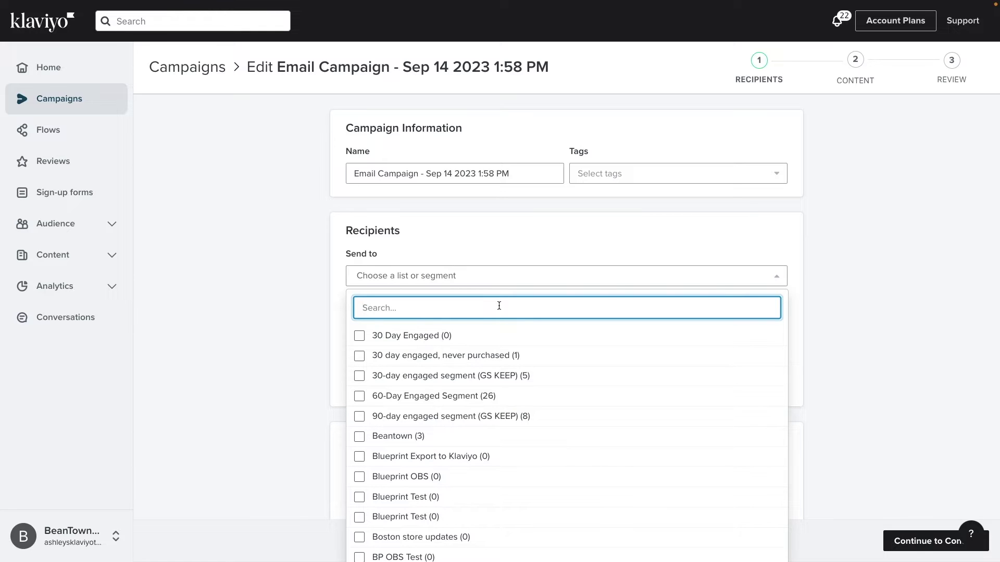
{"action": "type", "text": "VIP"}
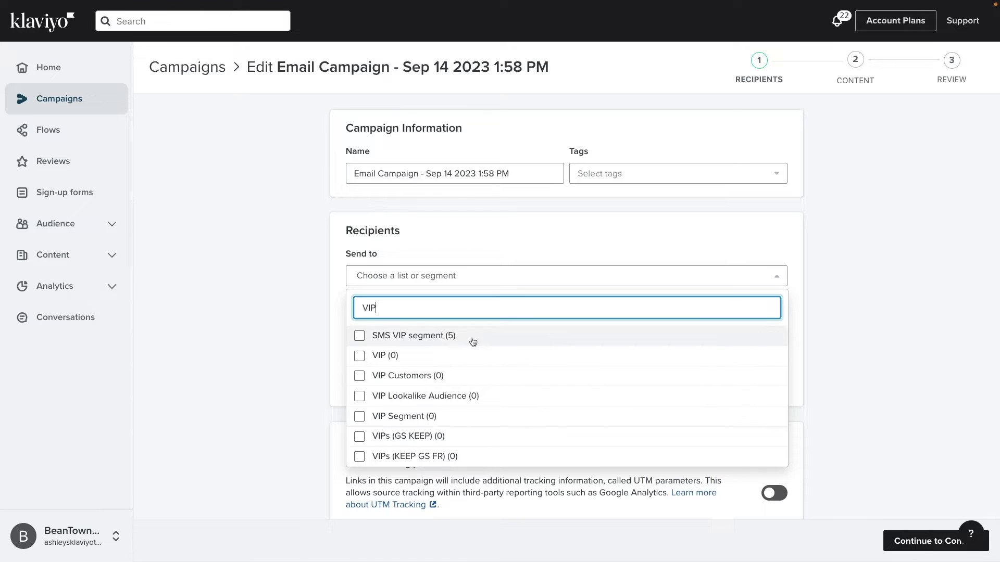
{"action": "left_click", "coordinate": [360, 357]}
{"action": "left_click", "coordinate": [322, 336]}
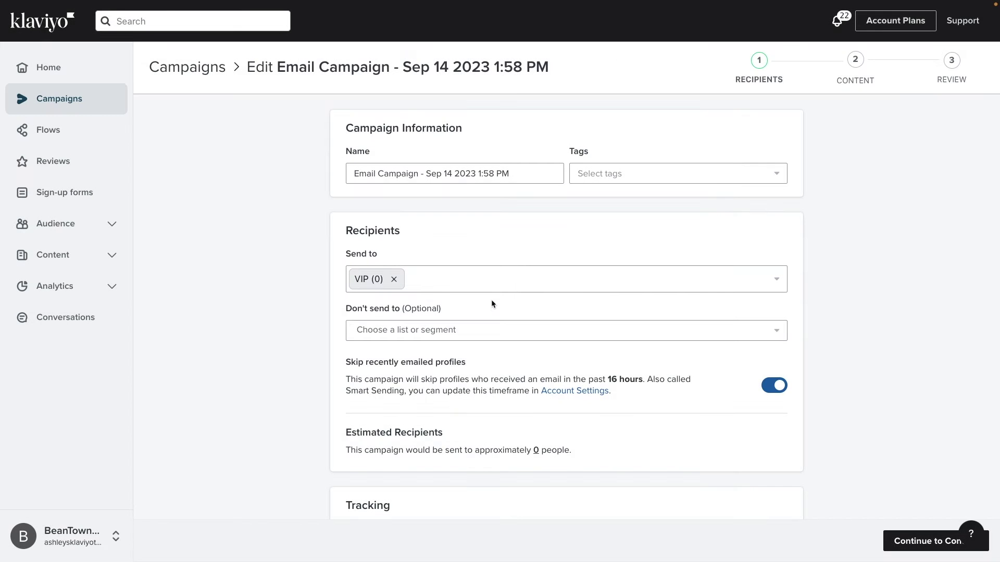
Step: Exclude the New York City shoppers segment from the campaign
{"action": "left_click", "coordinate": [483, 331]}
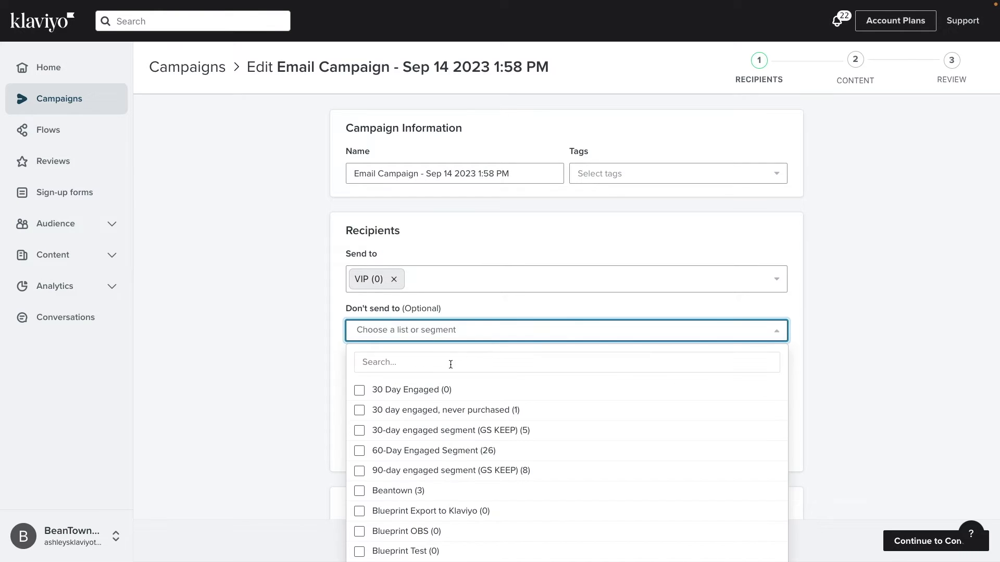
{"action": "type", "text": "New"}
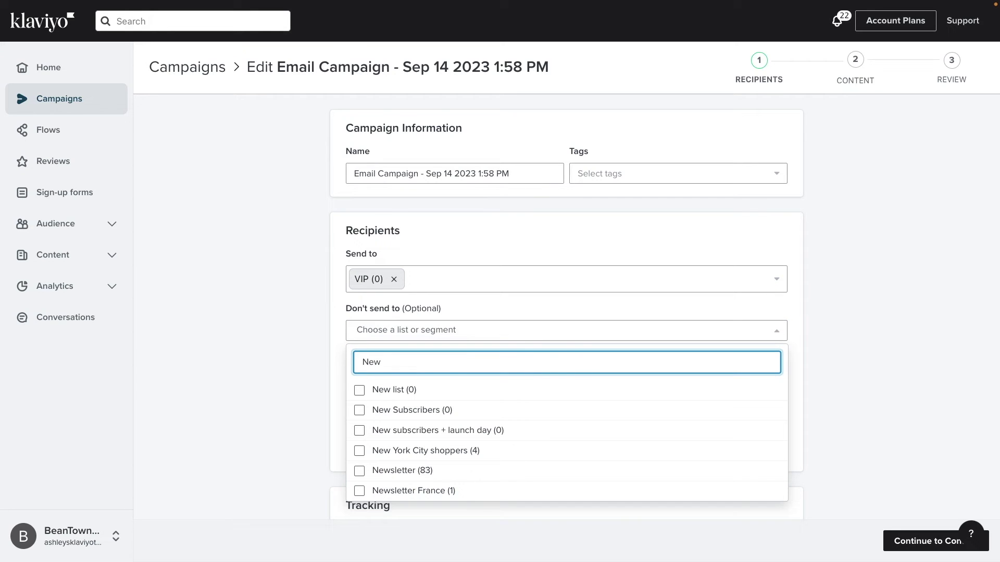
{"action": "left_click", "coordinate": [359, 450]}
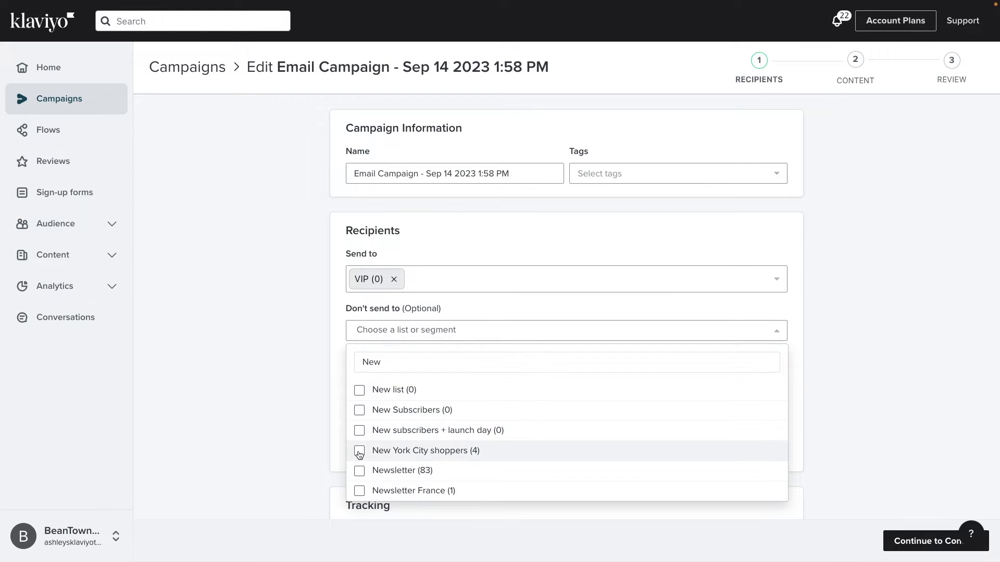
{"action": "left_click", "coordinate": [317, 416]}
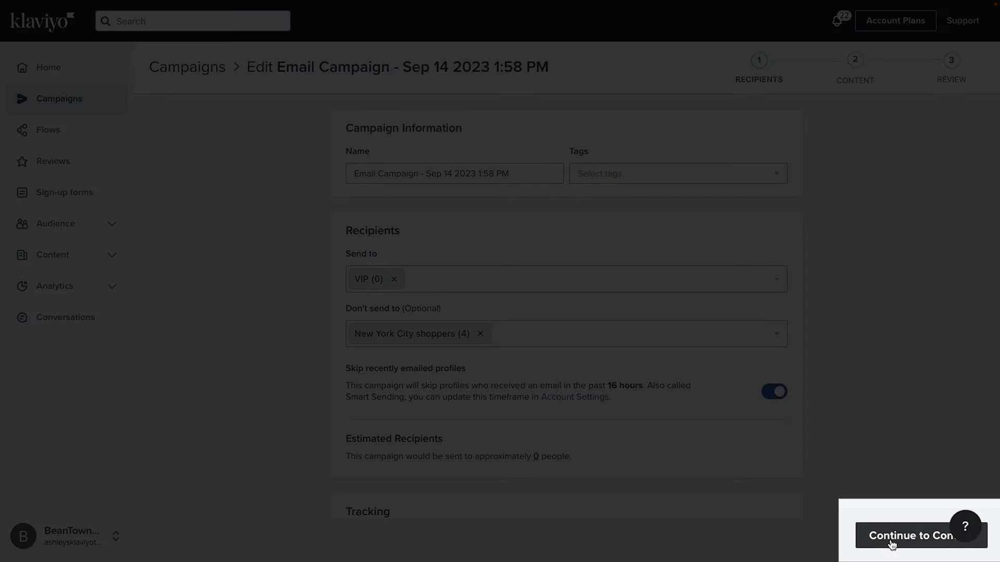
Step: Start the email in the drag-and-drop builder from the Promotional - Limited time offer template
{"action": "left_click", "coordinate": [890, 541]}
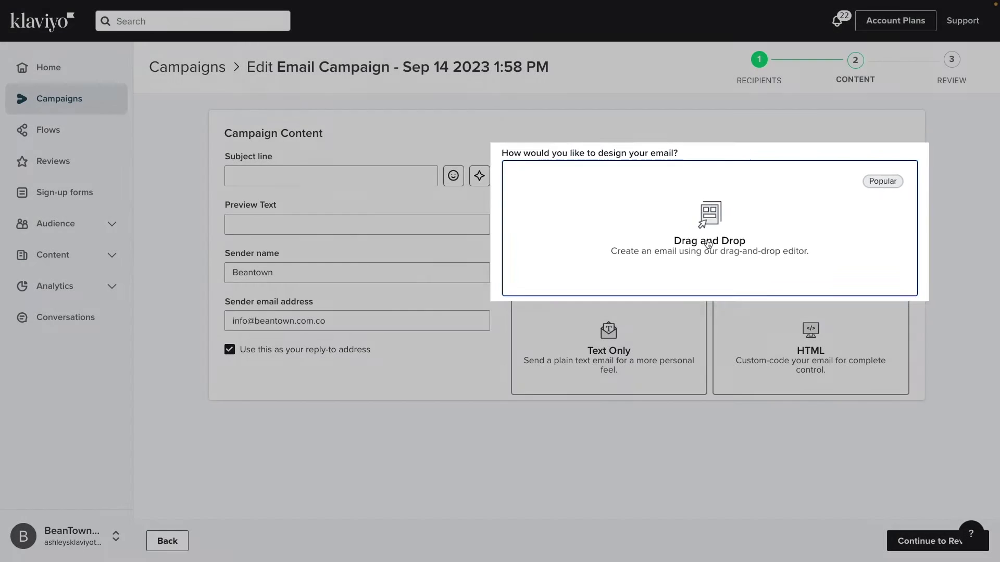
{"action": "left_click", "coordinate": [707, 244]}
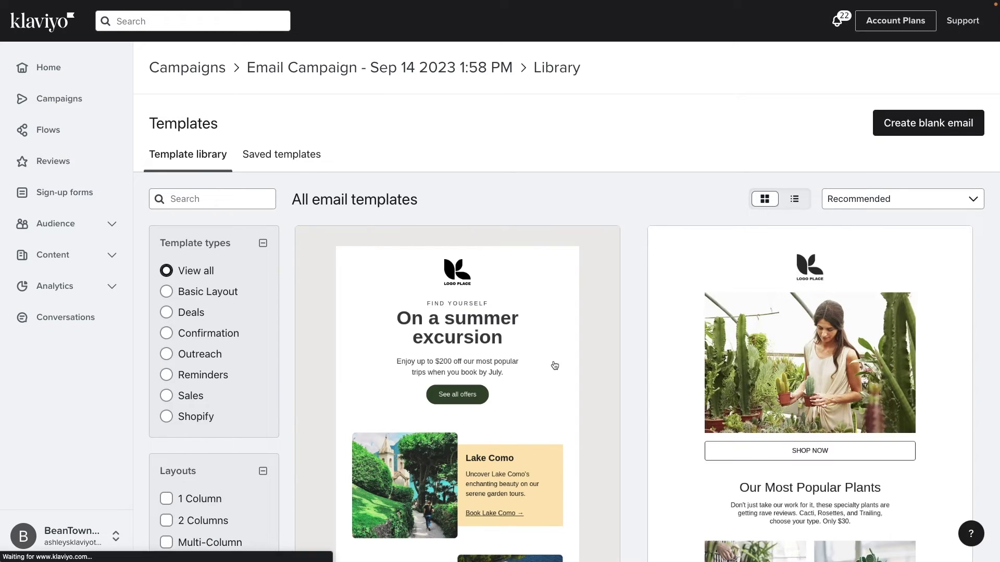
{"action": "left_click", "coordinate": [554, 362]}
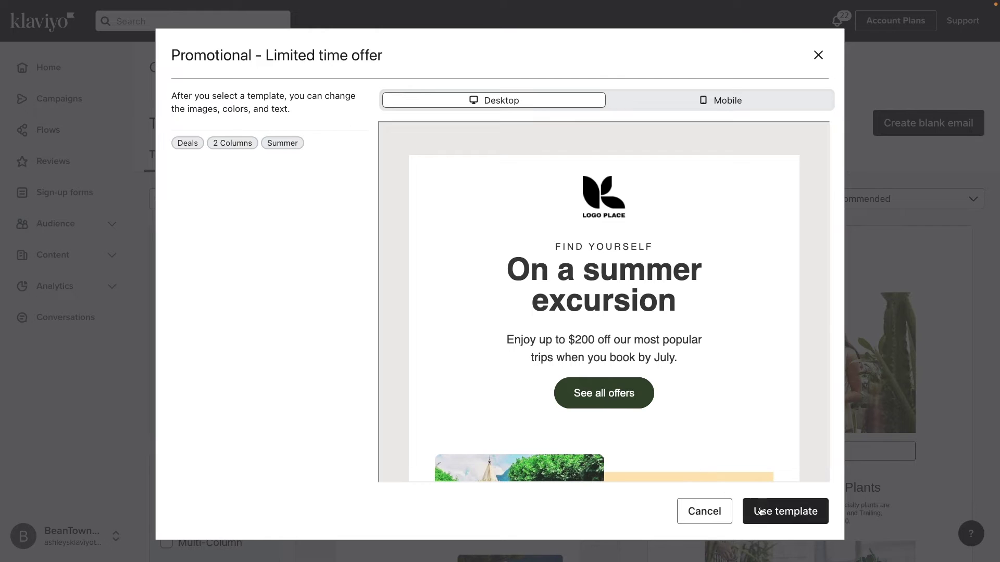
{"action": "left_click", "coordinate": [785, 512]}
Step: Replace the $200-off-trips paragraph with the loyal-customer sale message and save the email
{"action": "triple_click", "coordinate": [163, 326]}
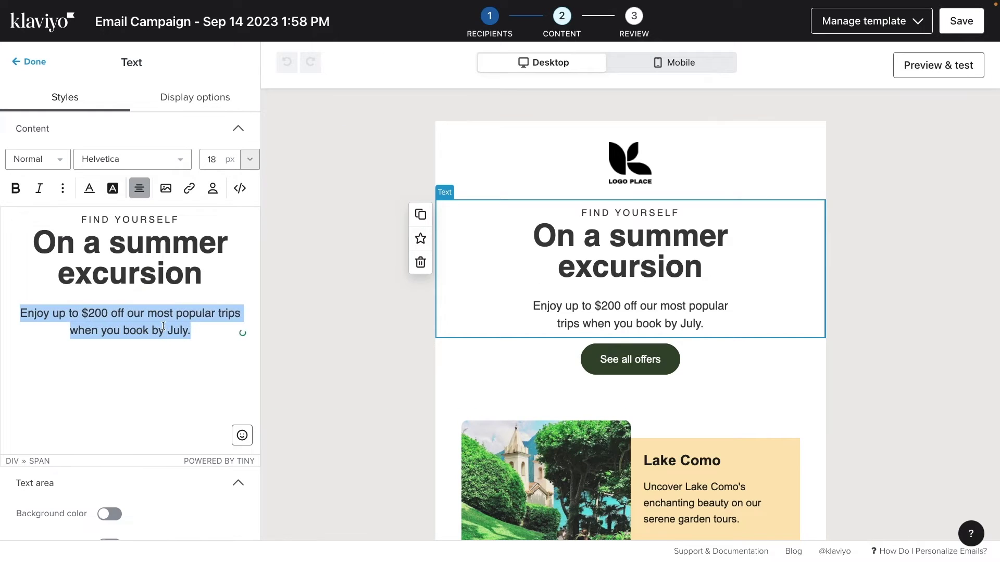
{"action": "type", "text": "Hey there loyal customer,  Big news: you just unlocked early access to our biggest sale of the year. Head to the Bola’s Baked Goods site now and get 50% off your order. Shop now while supplies last!  Cheers, The Bola’s Baked Goods team"}
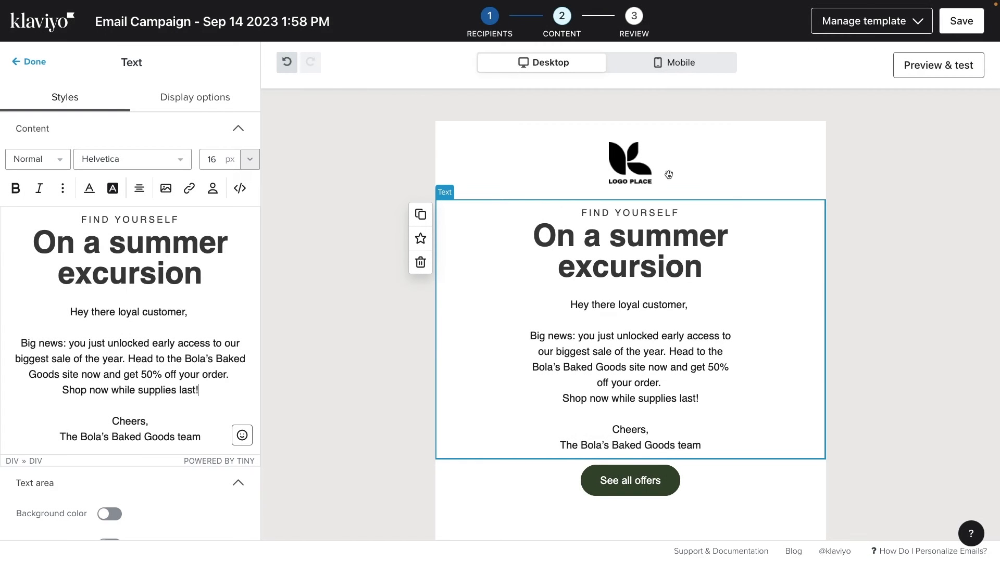
{"action": "left_click", "coordinate": [957, 22]}
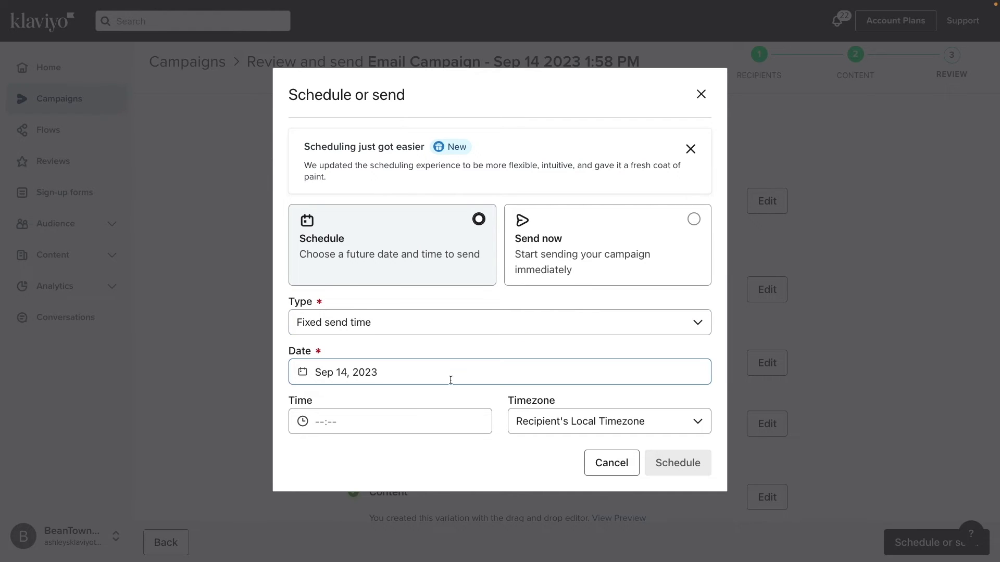
Step: Schedule the email for September 19 at 3:15 PM recipients' local time
{"action": "left_click", "coordinate": [408, 376]}
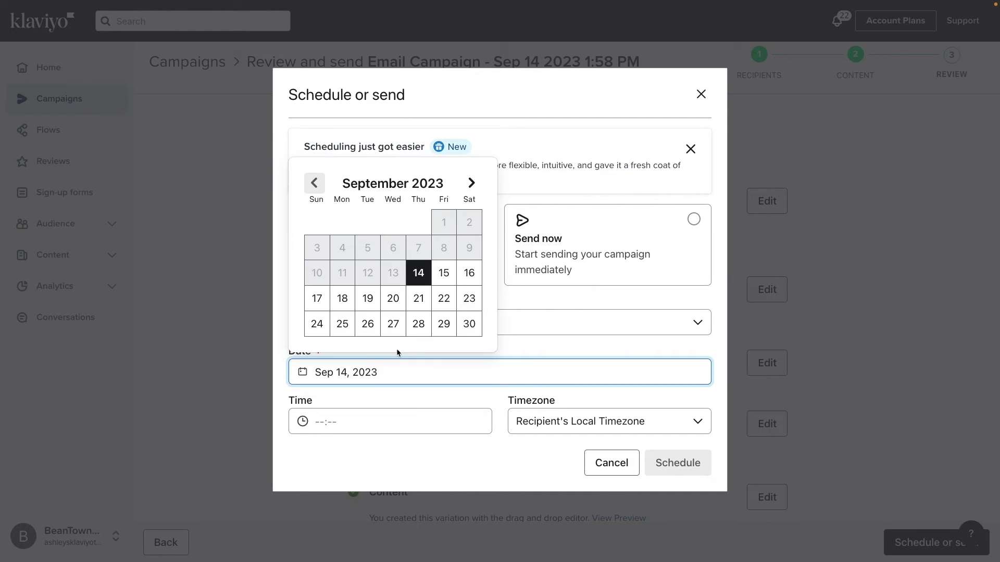
{"action": "left_click", "coordinate": [367, 298]}
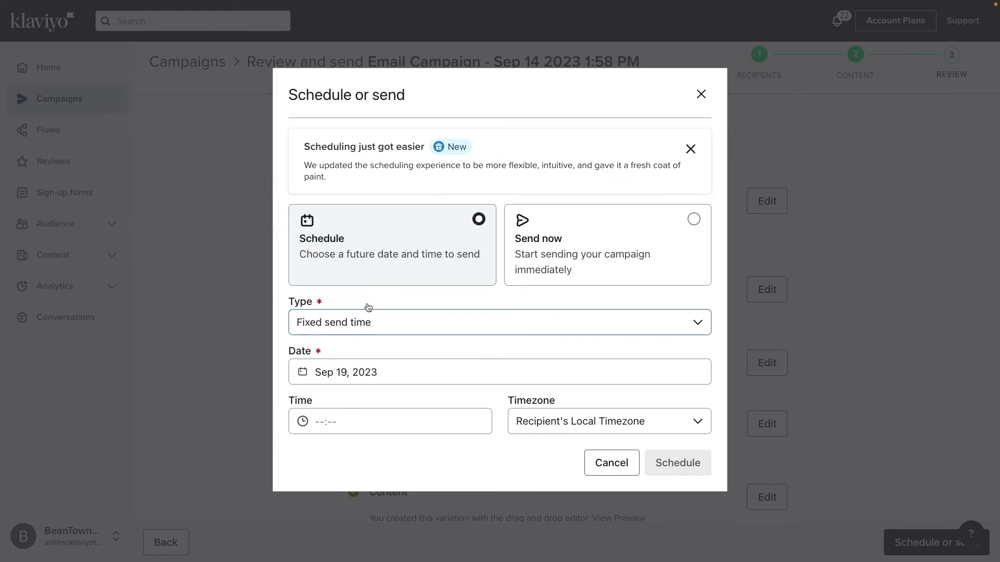
{"action": "left_click", "coordinate": [409, 418]}
{"action": "scroll", "coordinate": [404, 347], "scroll_direction": "up", "scroll_amount": 3}
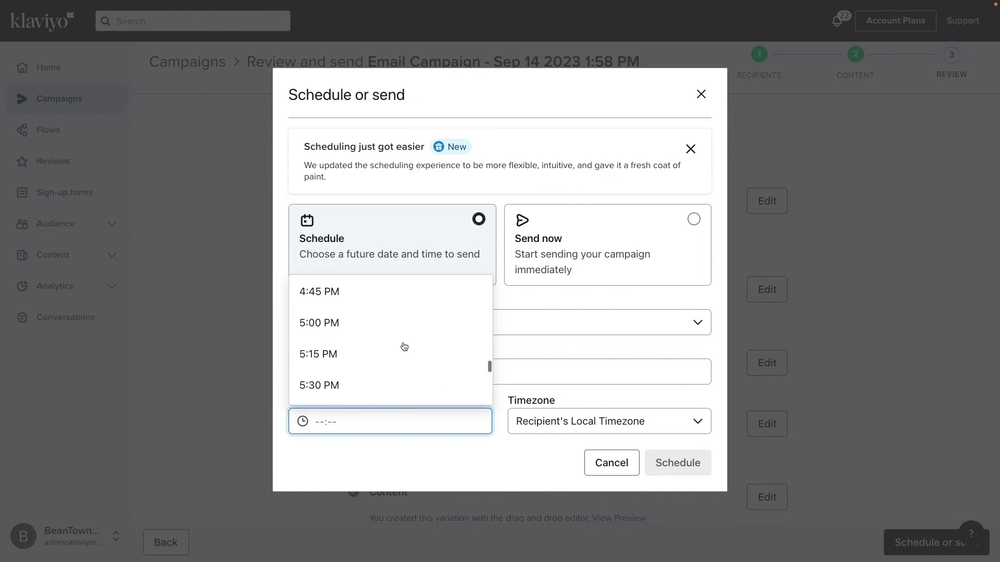
{"action": "scroll", "coordinate": [403, 347], "scroll_direction": "up", "scroll_amount": 3}
{"action": "scroll", "coordinate": [404, 347], "scroll_direction": "up", "scroll_amount": 1}
{"action": "scroll", "coordinate": [404, 346], "scroll_direction": "up", "scroll_amount": 2}
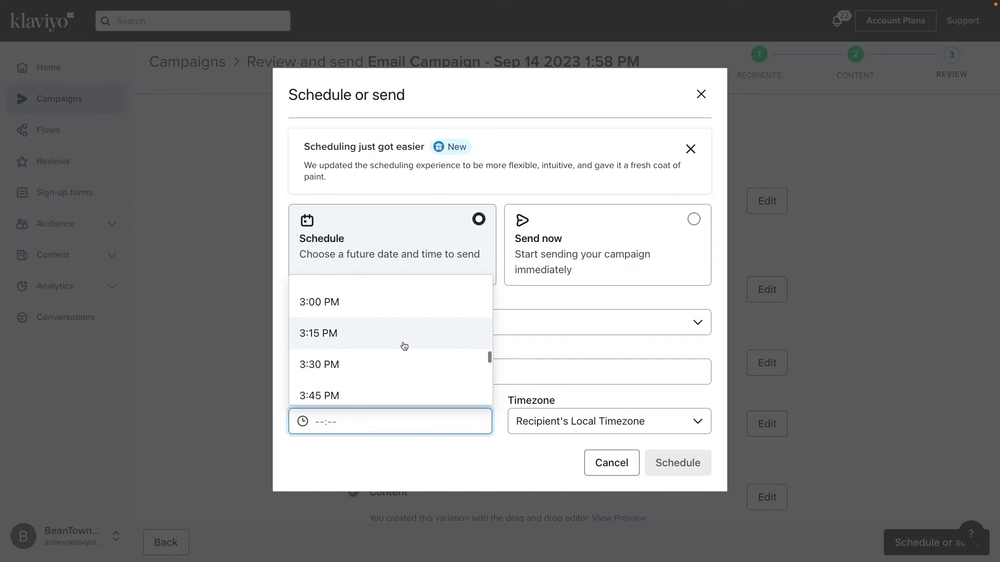
{"action": "left_click", "coordinate": [404, 346]}
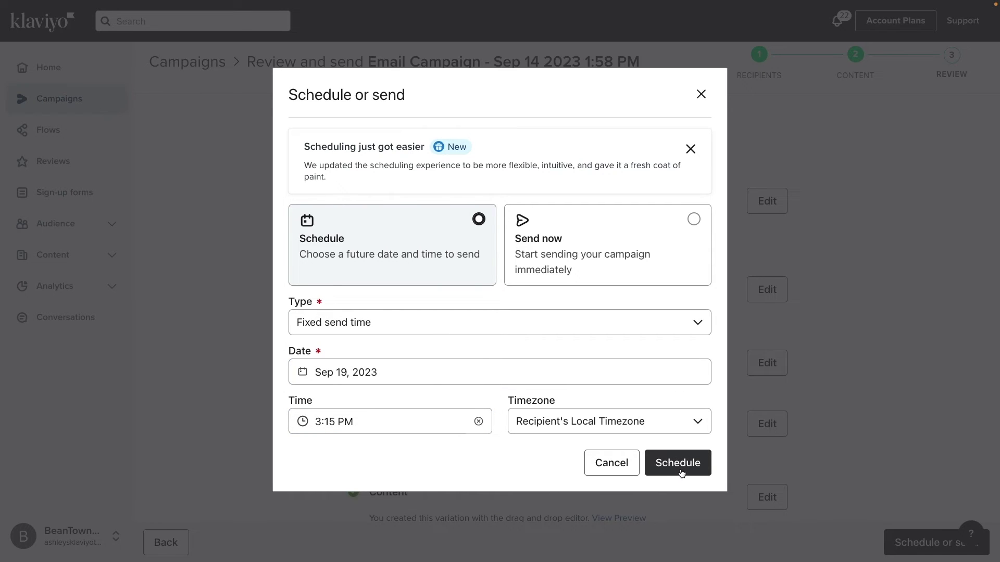
{"action": "left_click", "coordinate": [678, 463]}
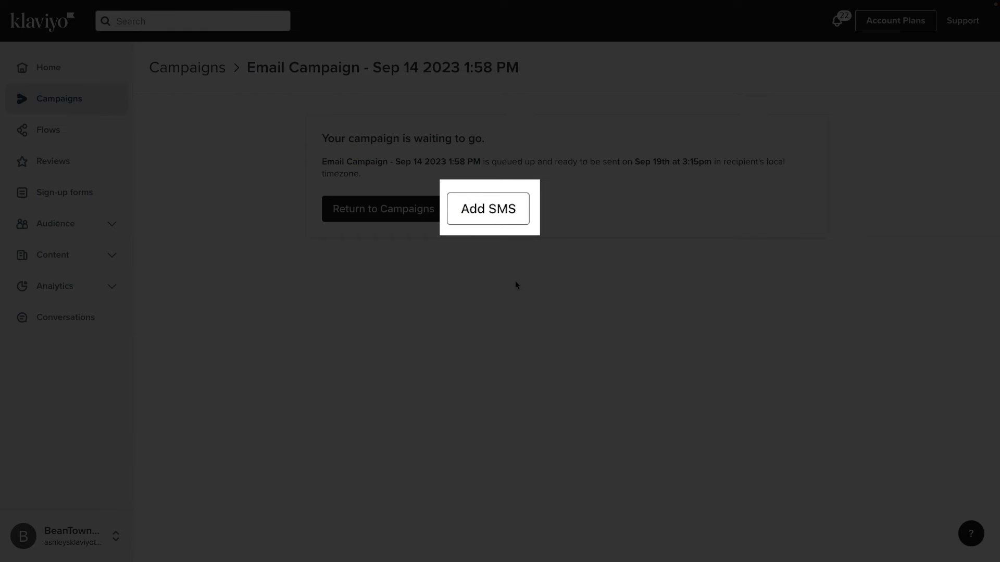
Step: Add an SMS campaign sent to SMS subscribers (8) instead of VIP, and confirm recipients
{"action": "left_click", "coordinate": [478, 221]}
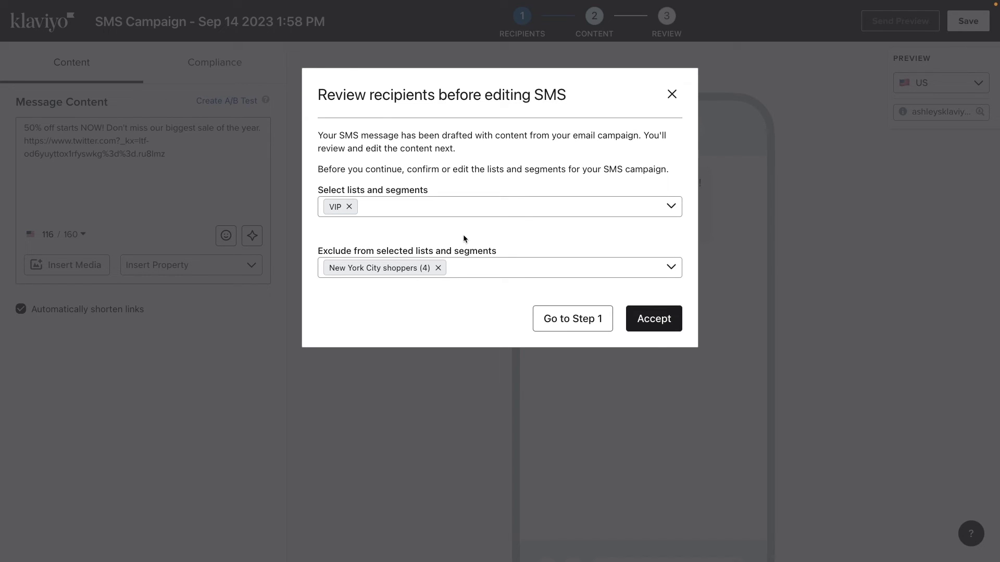
{"action": "left_click", "coordinate": [350, 208]}
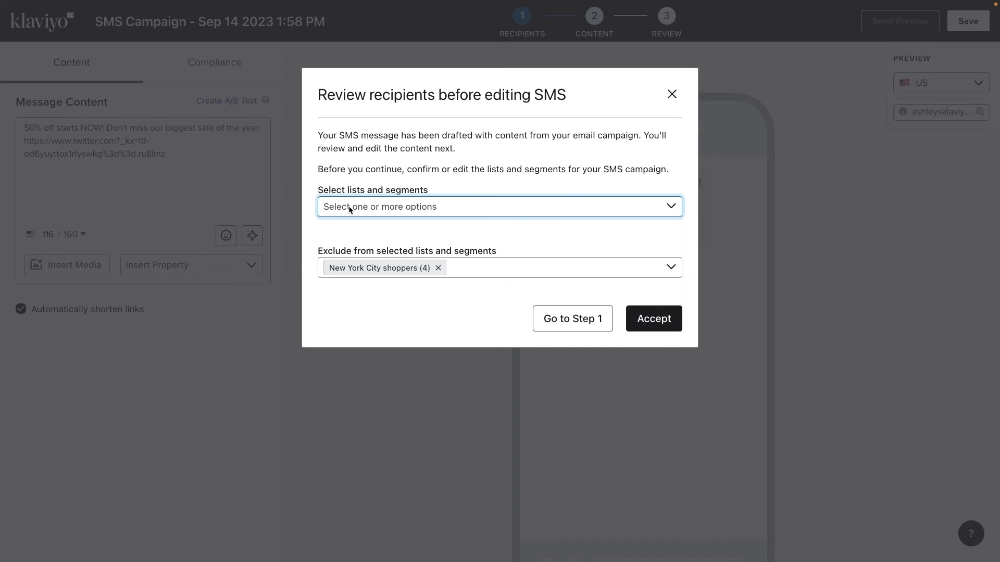
{"action": "left_click", "coordinate": [349, 210]}
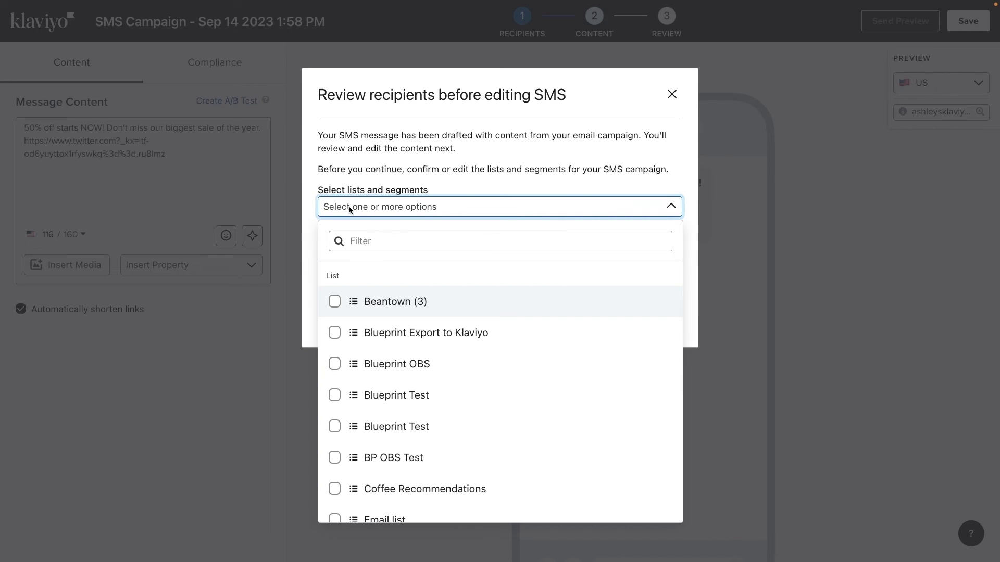
{"action": "left_click", "coordinate": [361, 240]}
{"action": "type", "text": "SMS"}
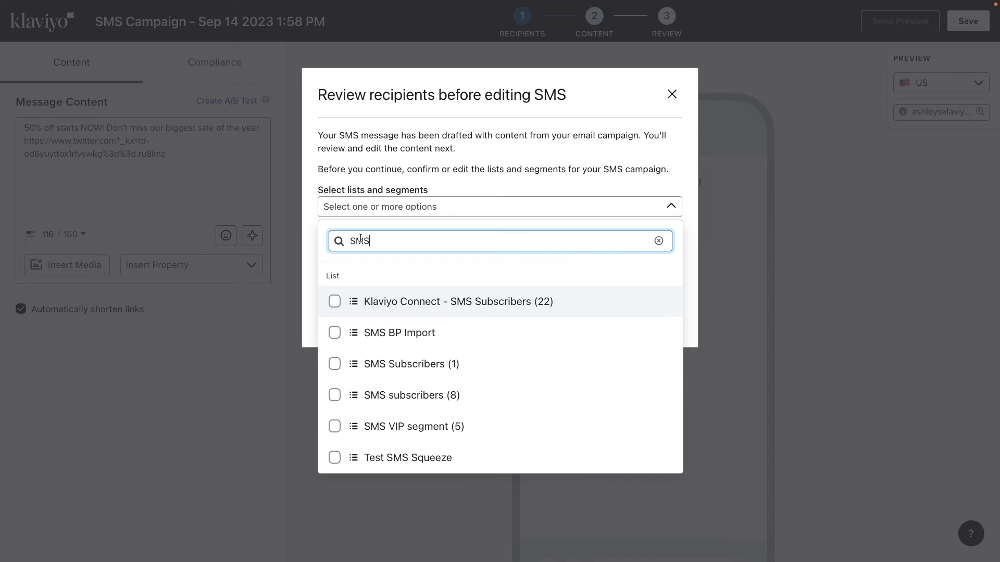
{"action": "left_click", "coordinate": [329, 397]}
{"action": "left_click", "coordinate": [306, 285]}
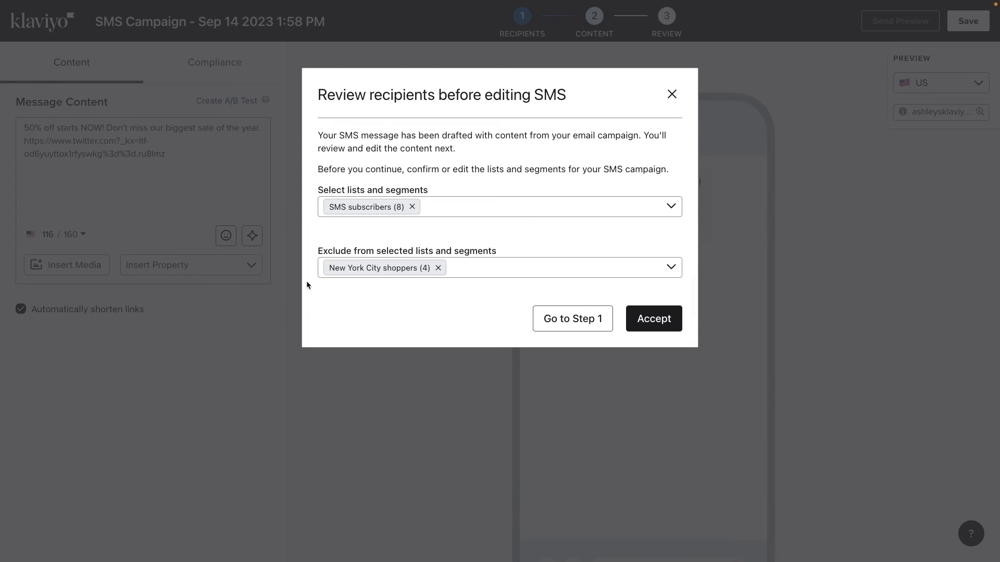
{"action": "left_click", "coordinate": [653, 319]}
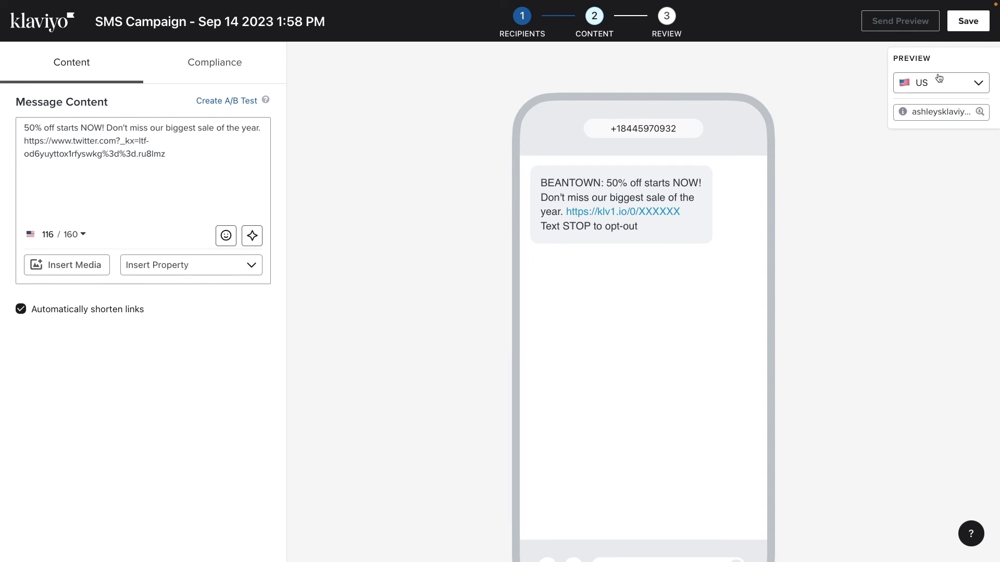
Step: Save the SMS message and continue to the Review and send page
{"action": "left_click", "coordinate": [964, 31]}
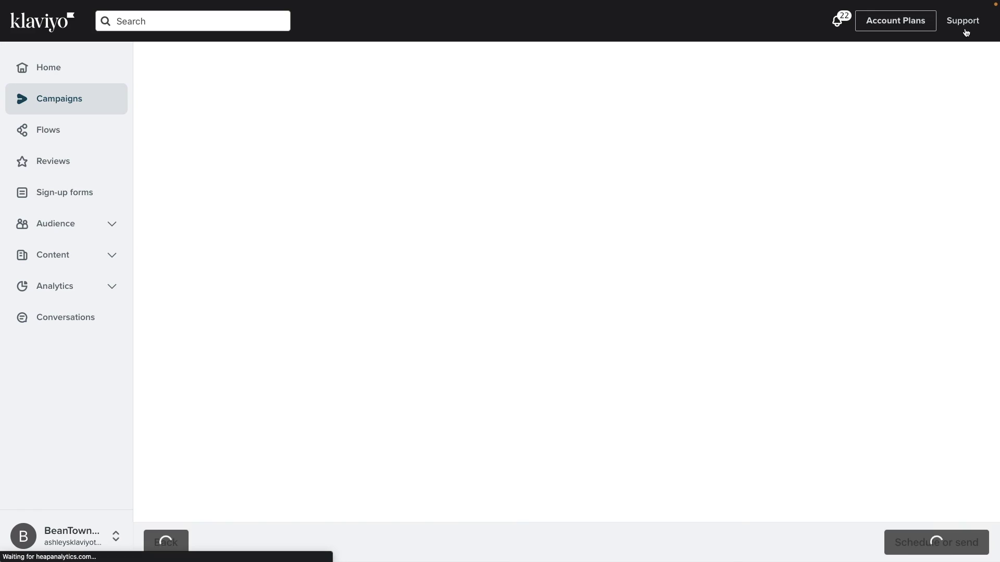